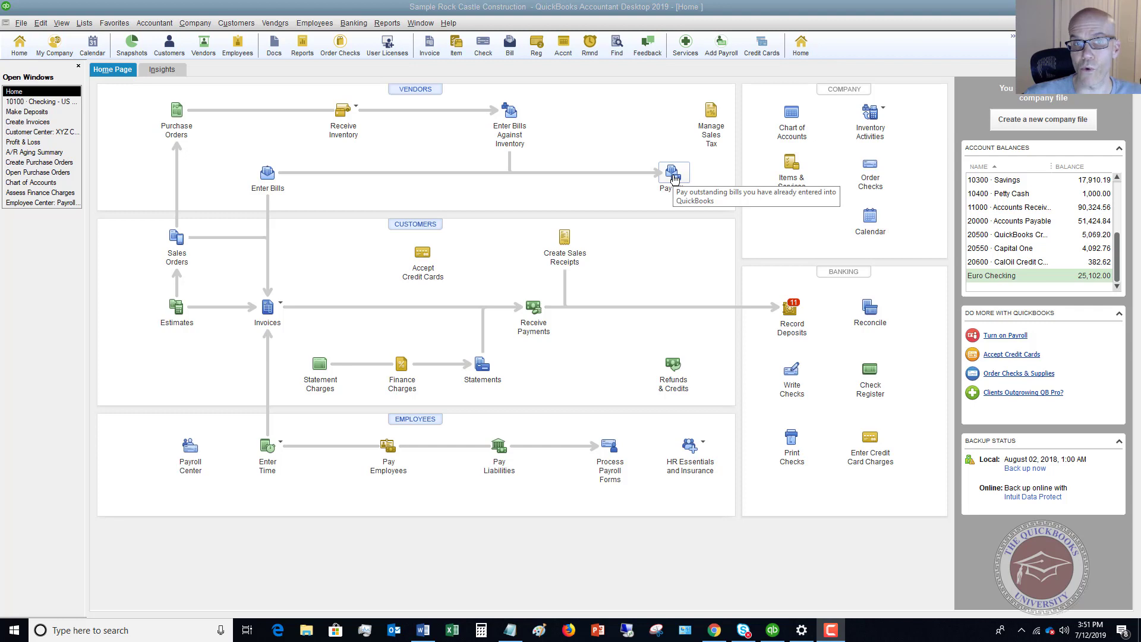
Open Pay Bills from the Vendors menu and review all open bills, totaling 47,965.64 due.
click(276, 27)
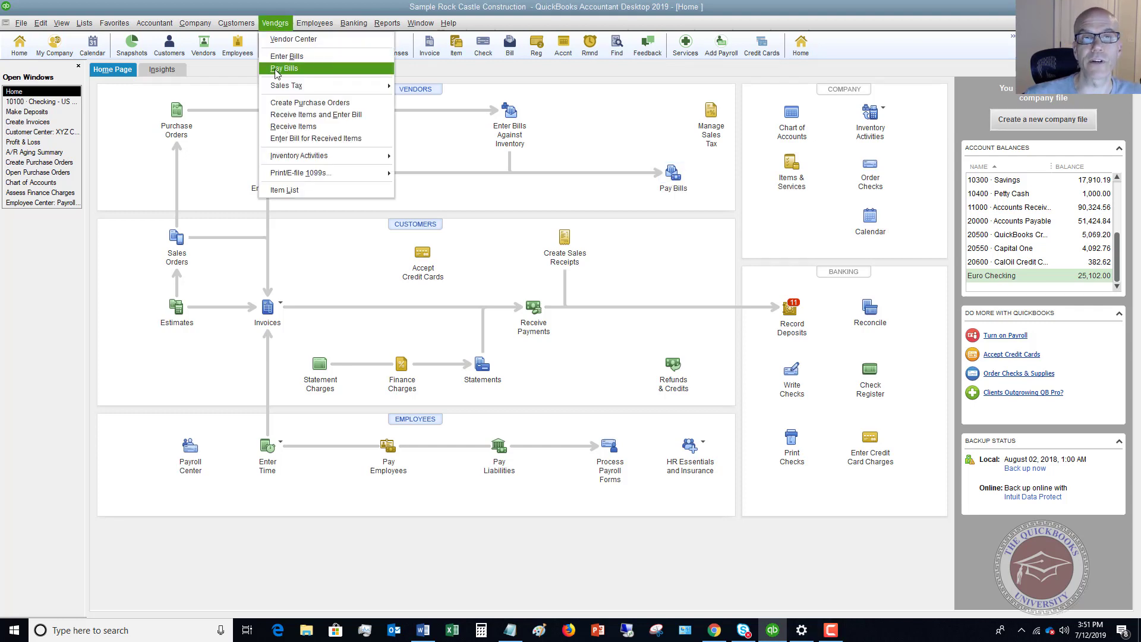
click(672, 175)
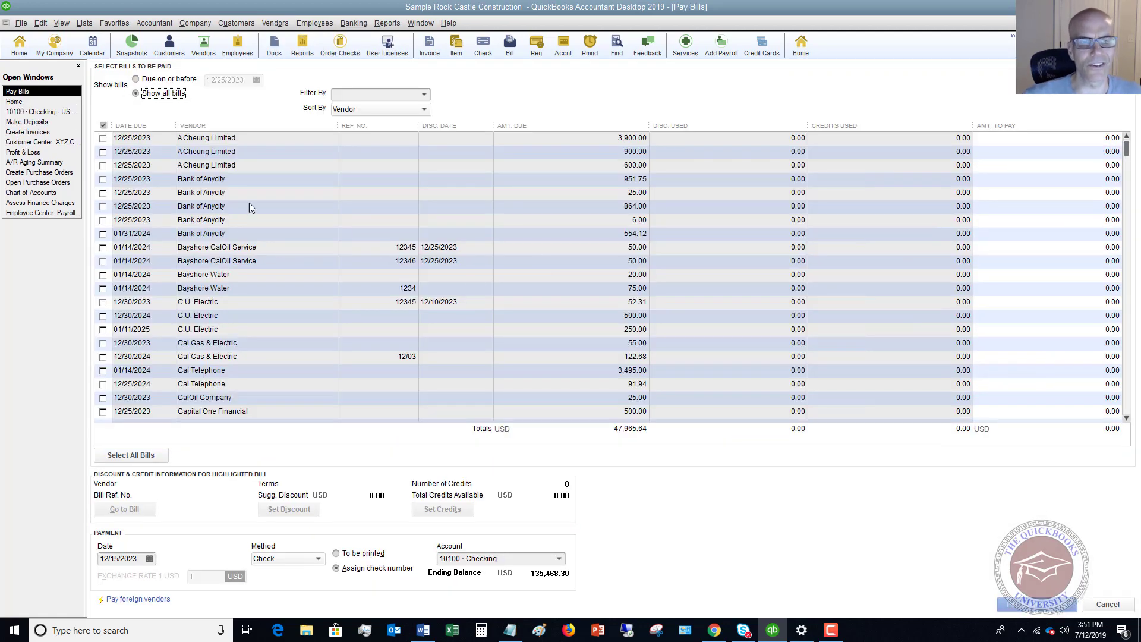
scroll(247, 203, down, 3)
scroll(248, 206, down, 6)
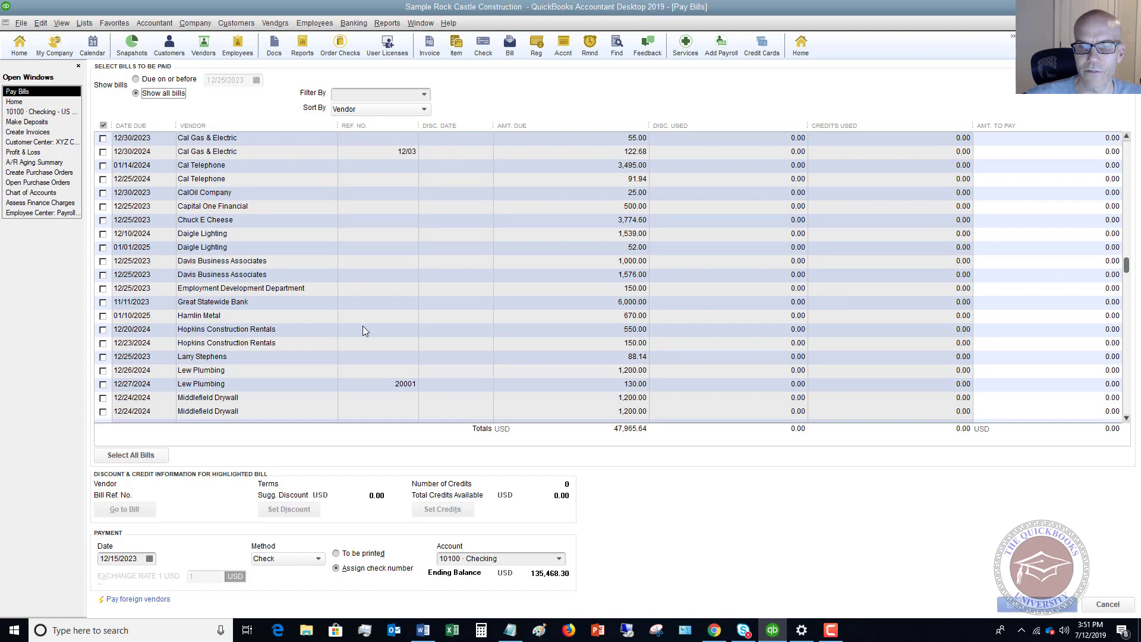
scroll(470, 341, down, 3)
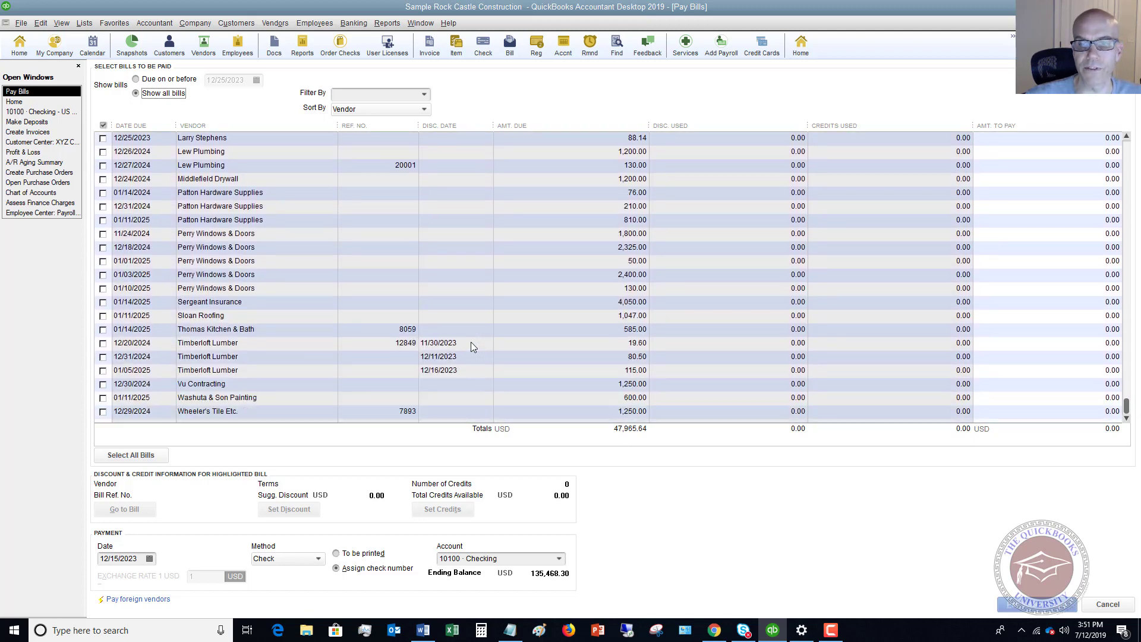
scroll(471, 341, up, 2)
scroll(471, 343, up, 6)
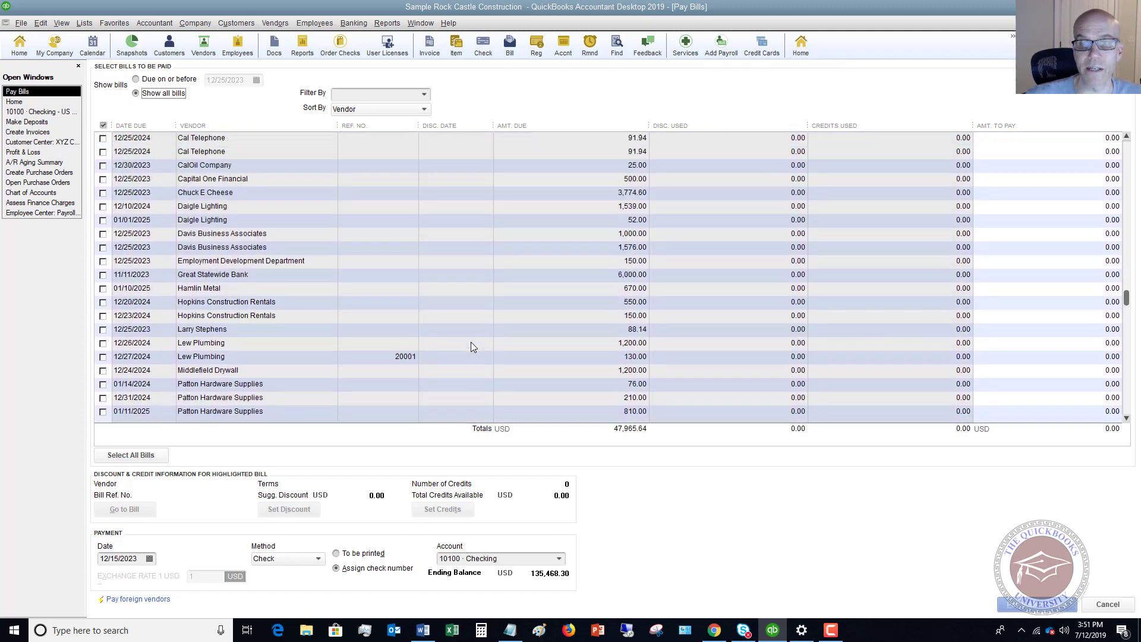
scroll(470, 342, up, 3)
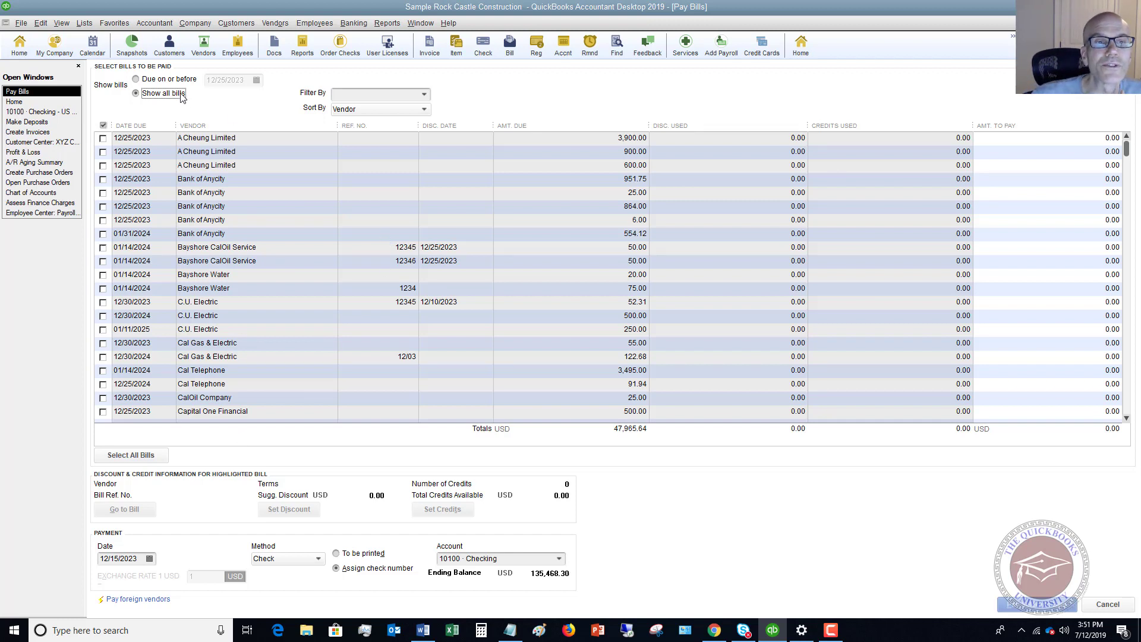
Sort the open bills by Due Date so the 11/11/2023 Great Statewide Bank bill is first.
click(424, 110)
click(365, 125)
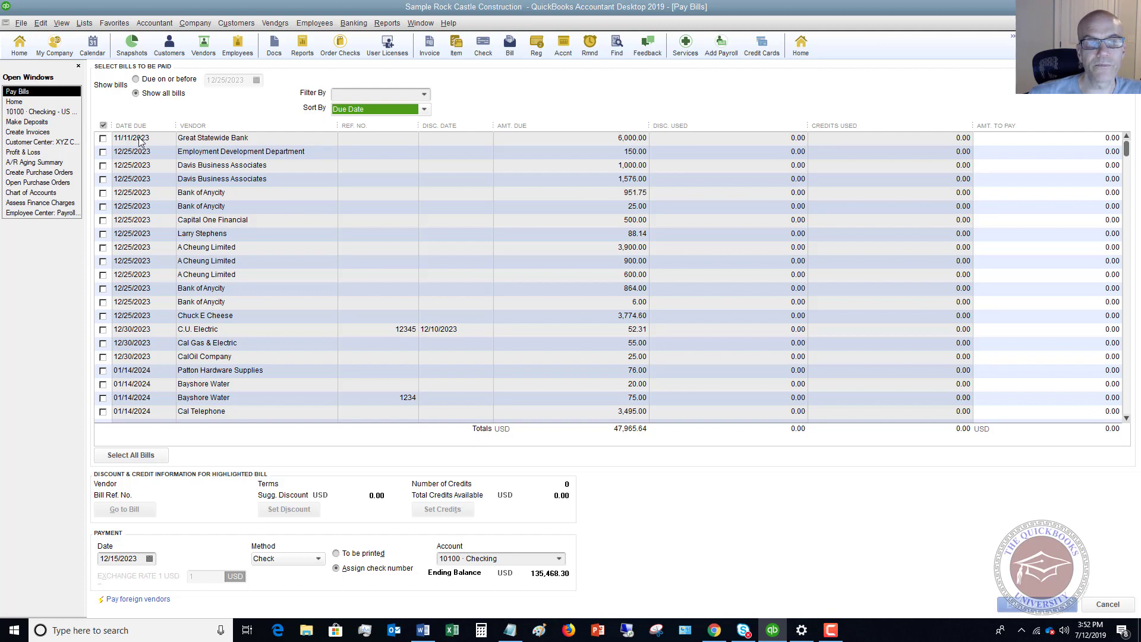
Select the nine oldest bills, Great Statewide Bank through the 3,900.00 A Cheung Limited bill, totaling 14,190.89.
click(102, 139)
click(102, 139)
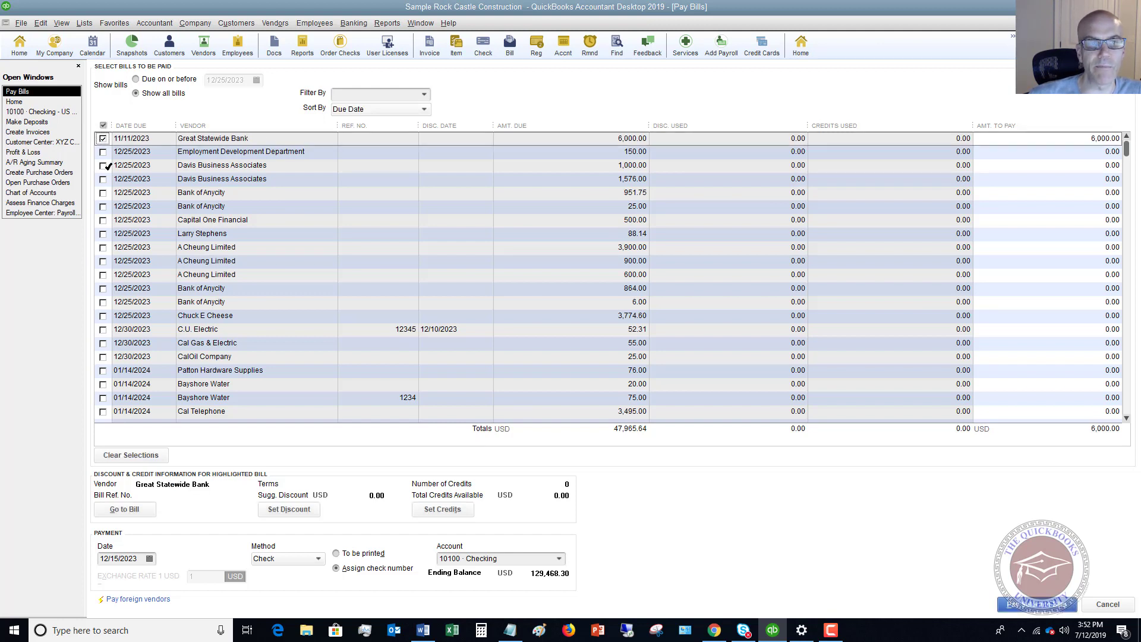
click(102, 153)
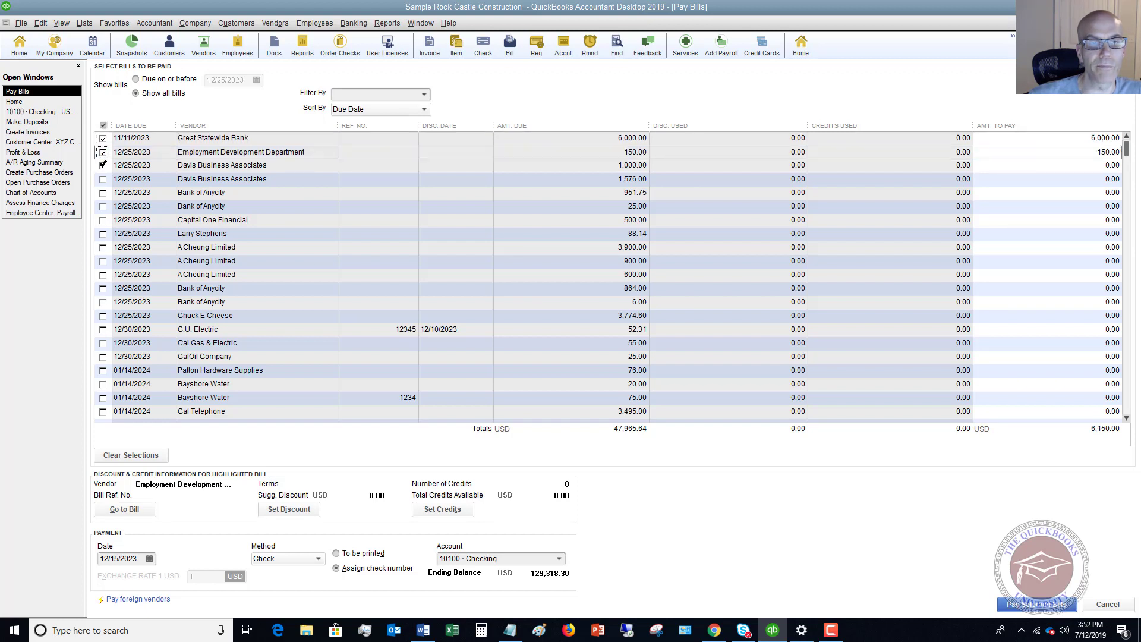
click(102, 166)
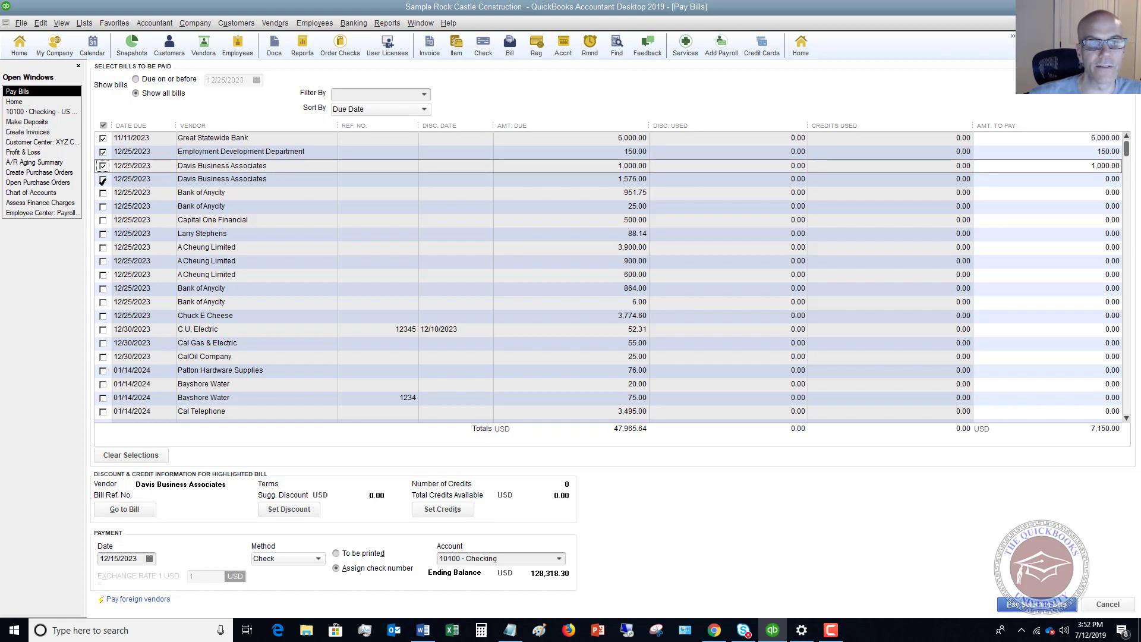
click(102, 180)
click(102, 193)
click(102, 207)
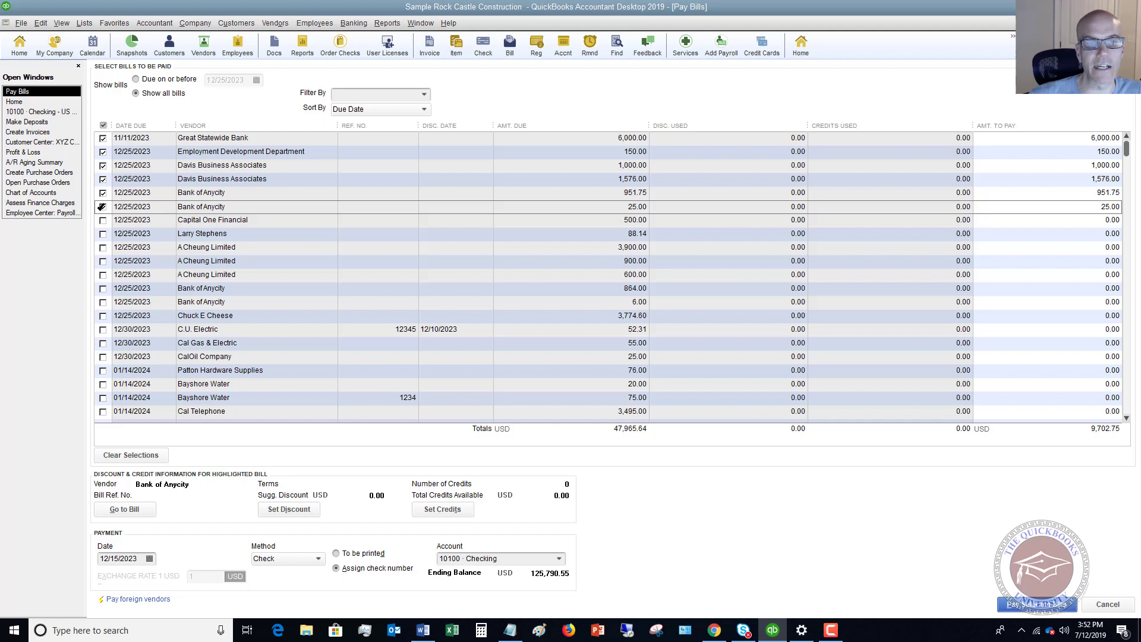
click(103, 221)
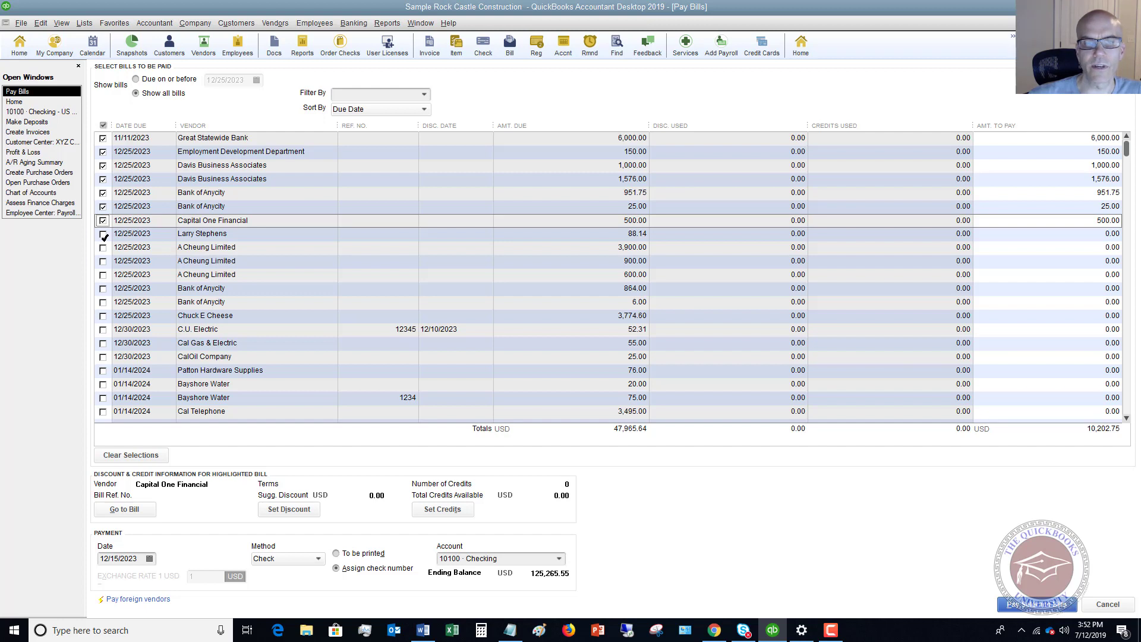
click(104, 235)
click(102, 248)
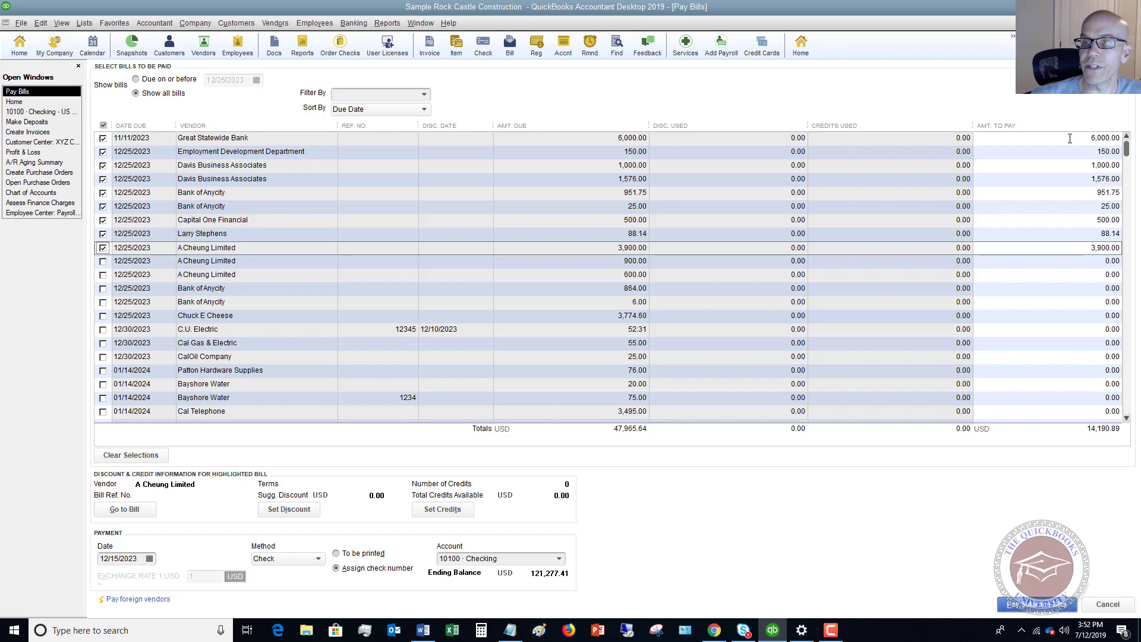
click(1011, 139)
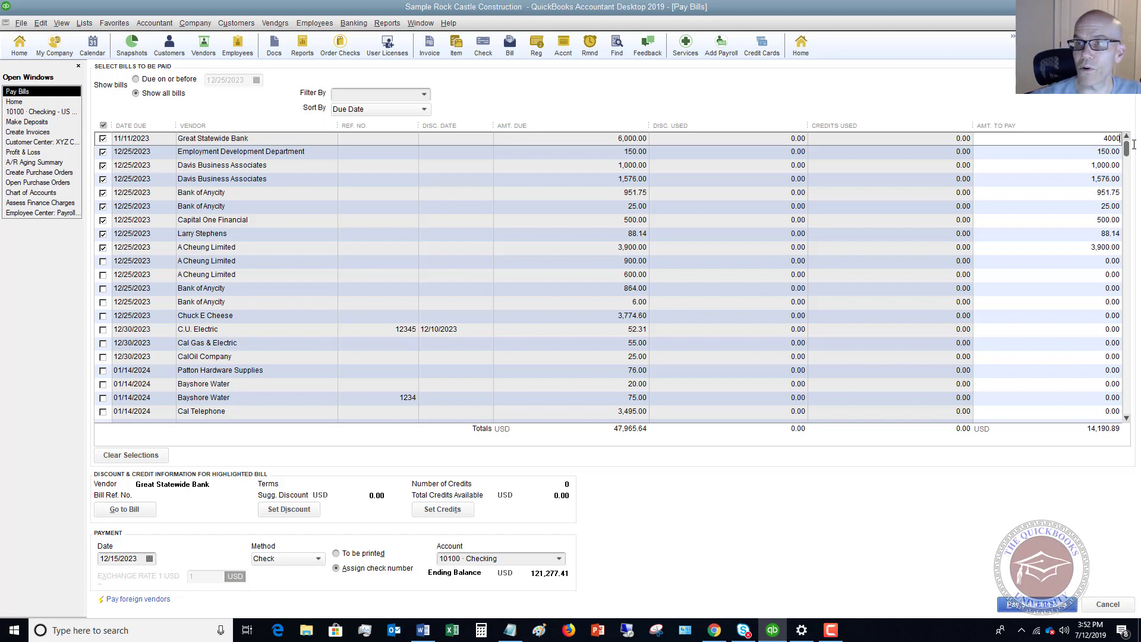
Pay partial amounts: Great Statewide Bank 4,000, Davis 500 and 1,000, Bank of Anycity 500, A Cheung 1,750.
key(Tab)
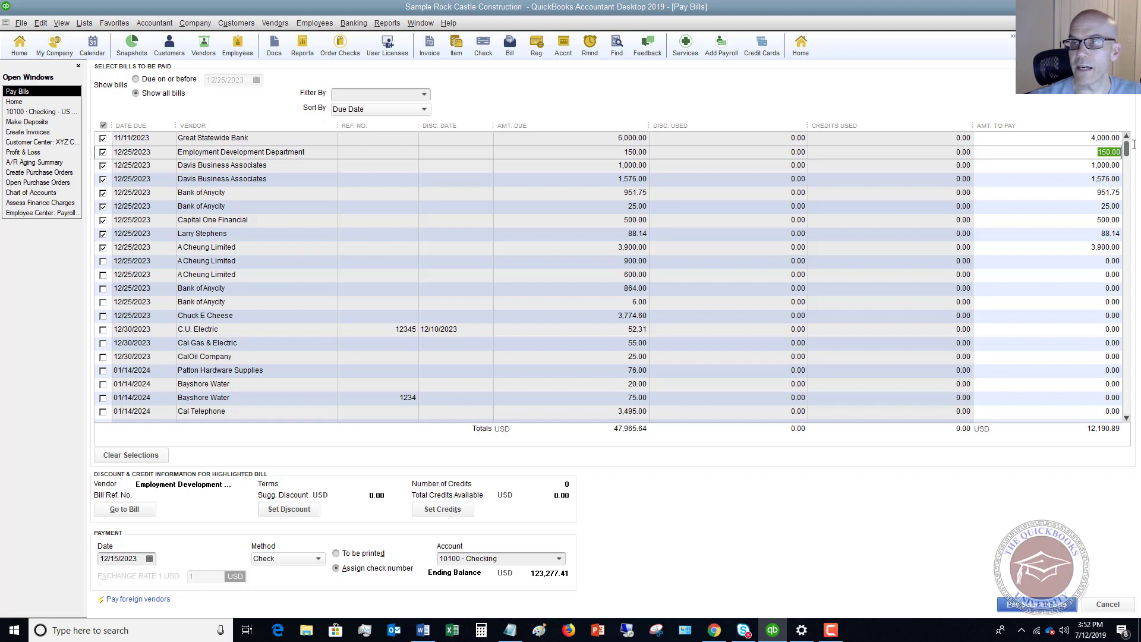
key(Tab)
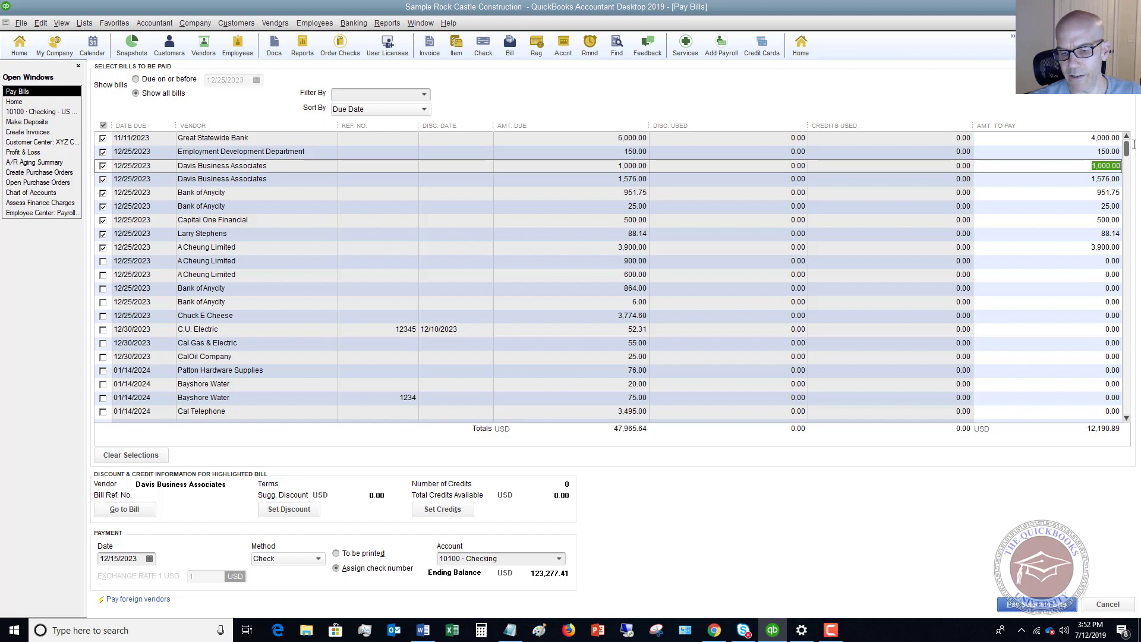
text(500)
key(Tab)
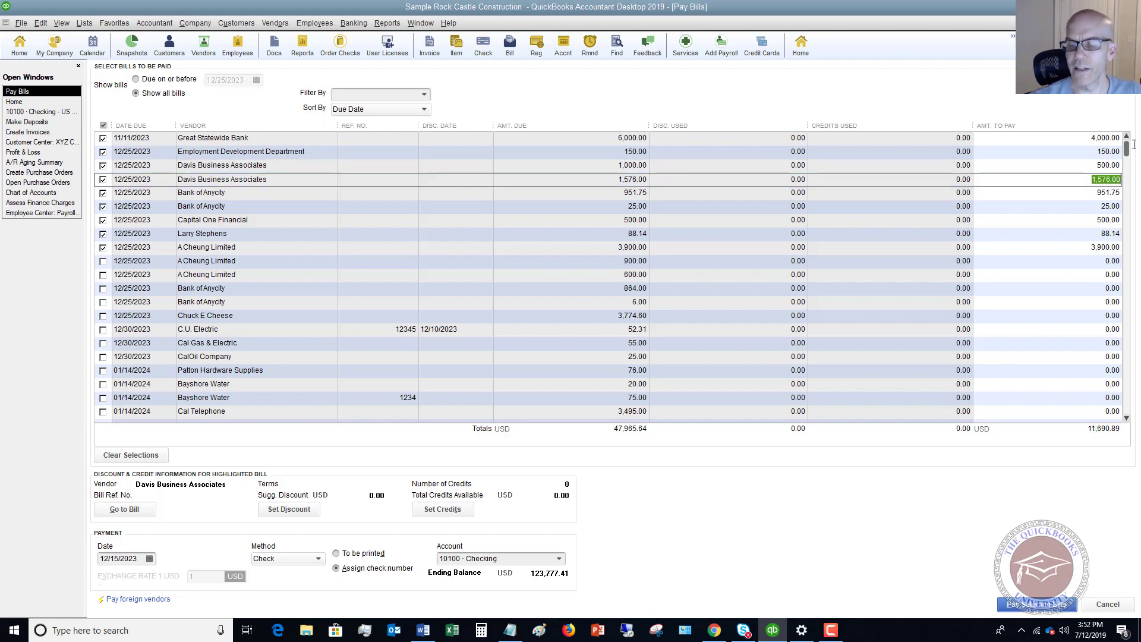
text(1000)
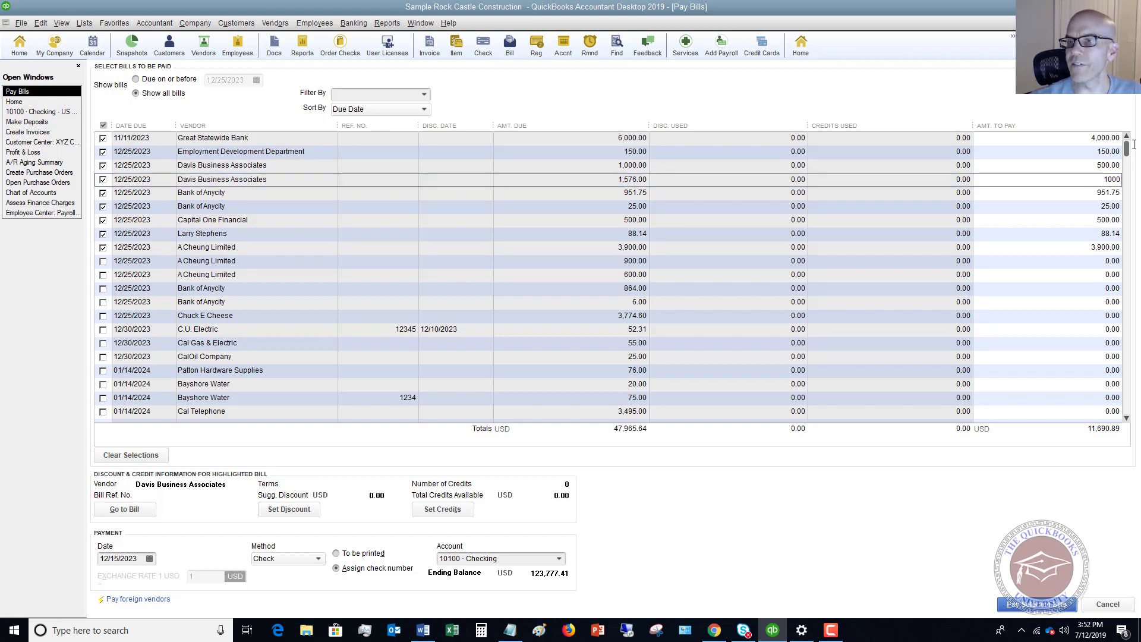
key(Tab)
text(500)
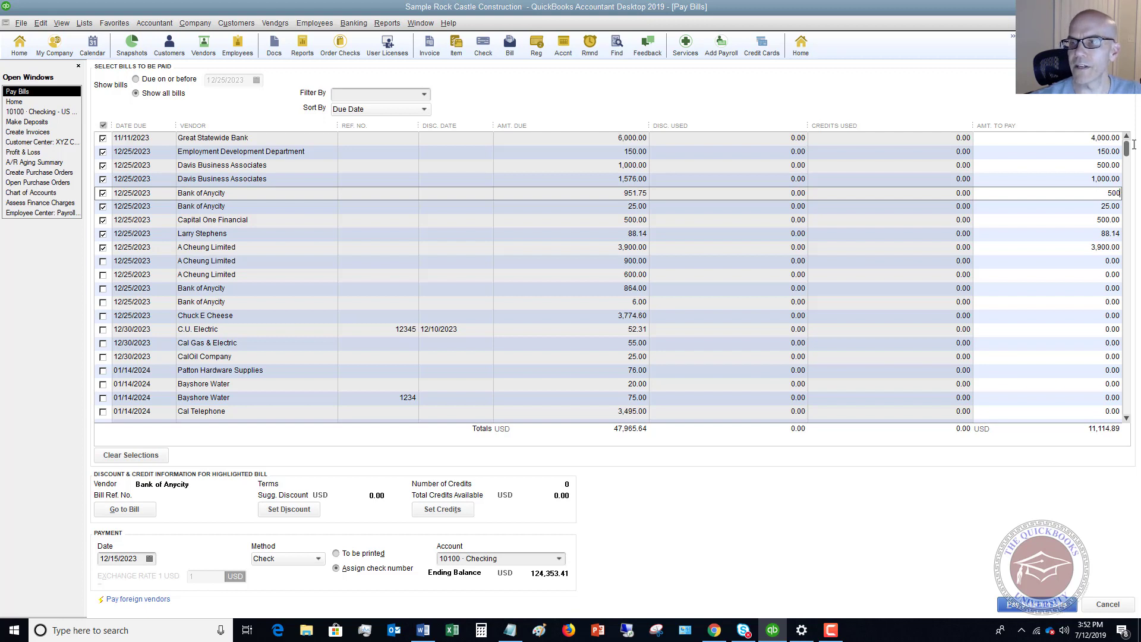
key(Tab)
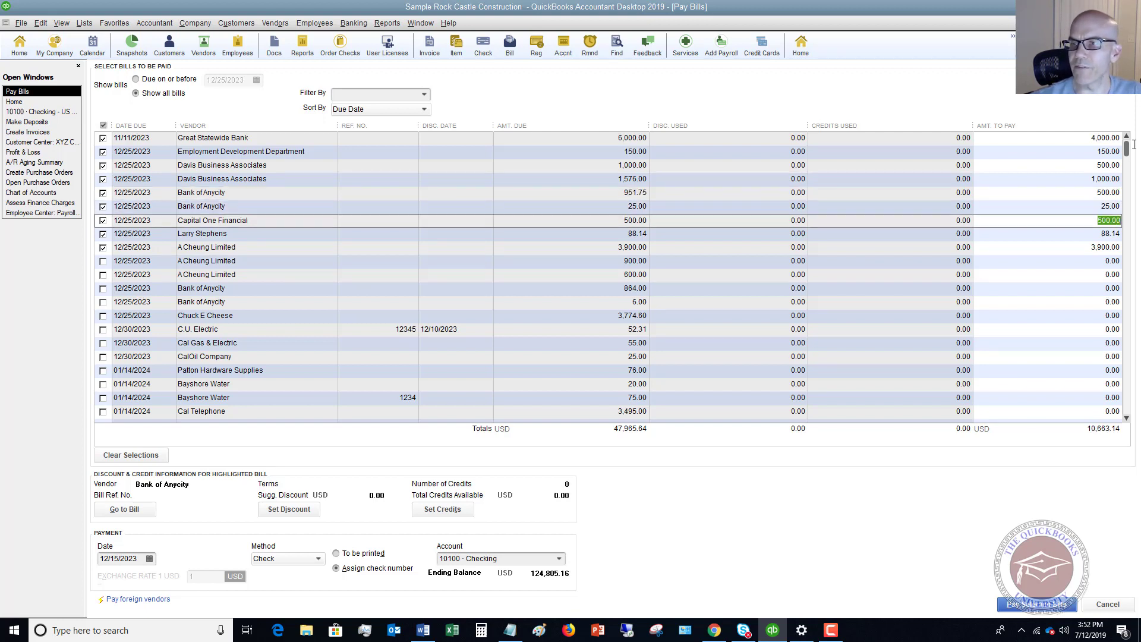
key(Tab)
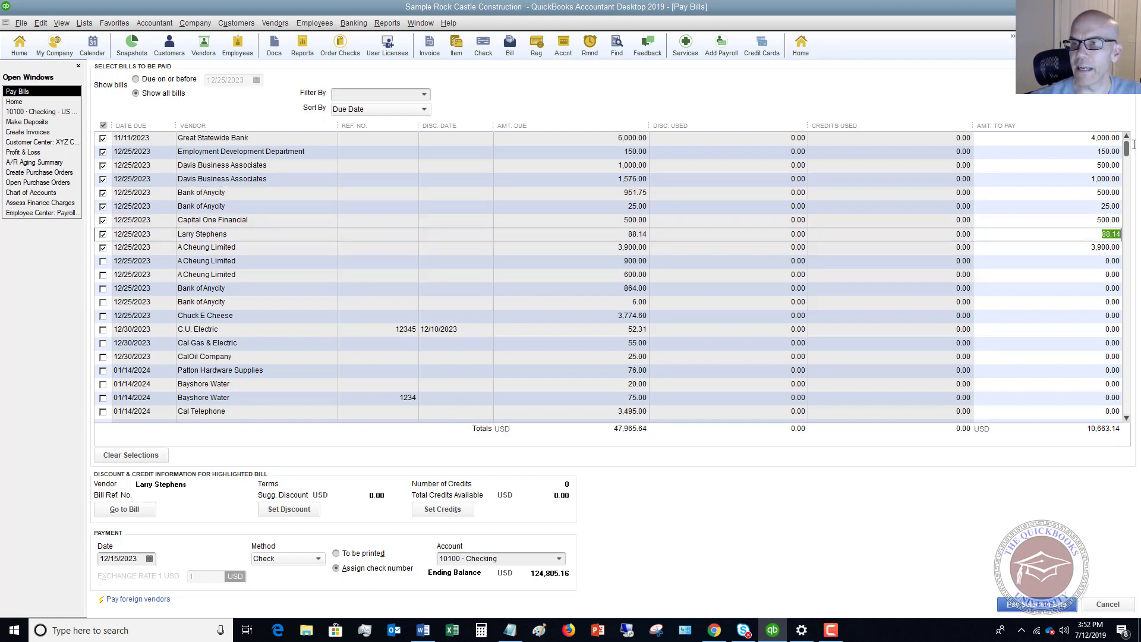
key(Tab)
text(1750)
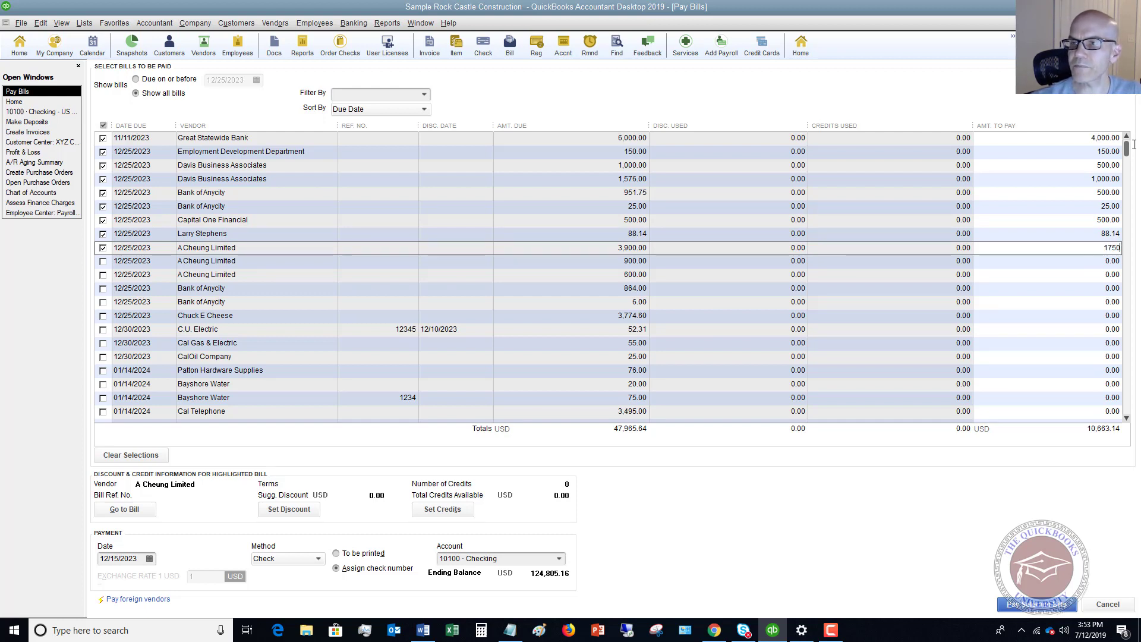
key(shift+Tab)
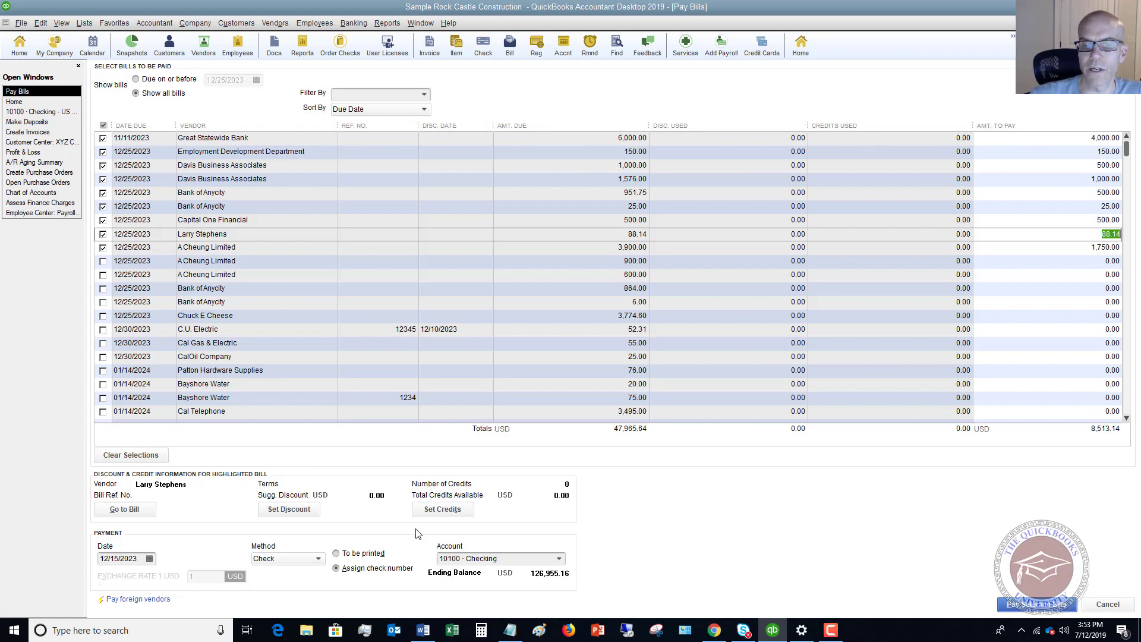
Pay the selected bills by check marked To be printed, totaling 8,513.14.
click(336, 553)
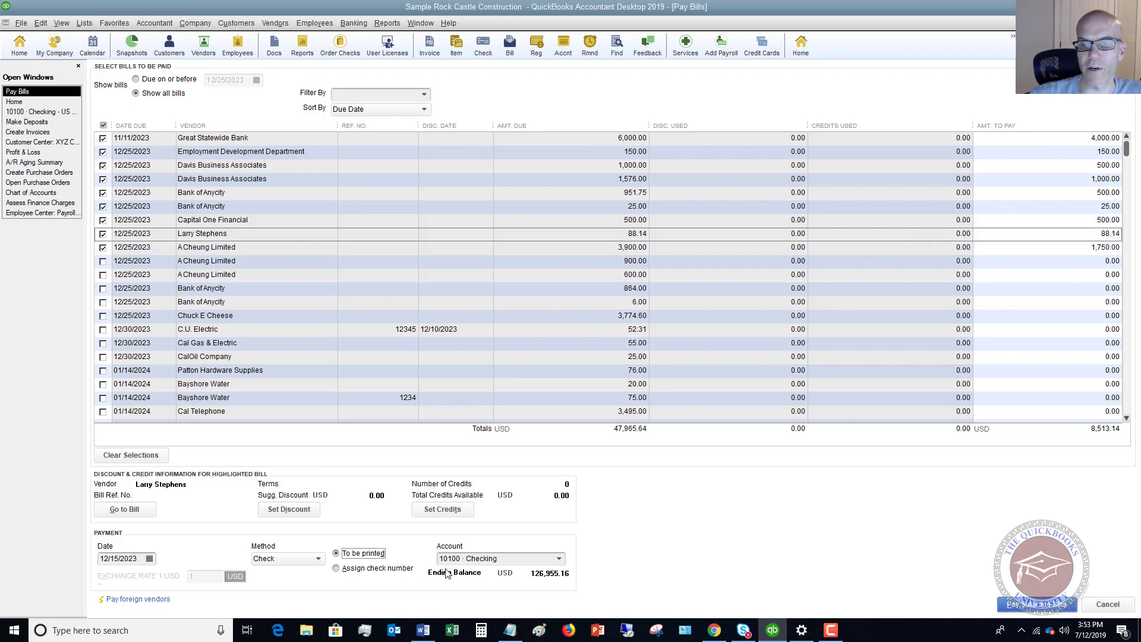
click(1037, 605)
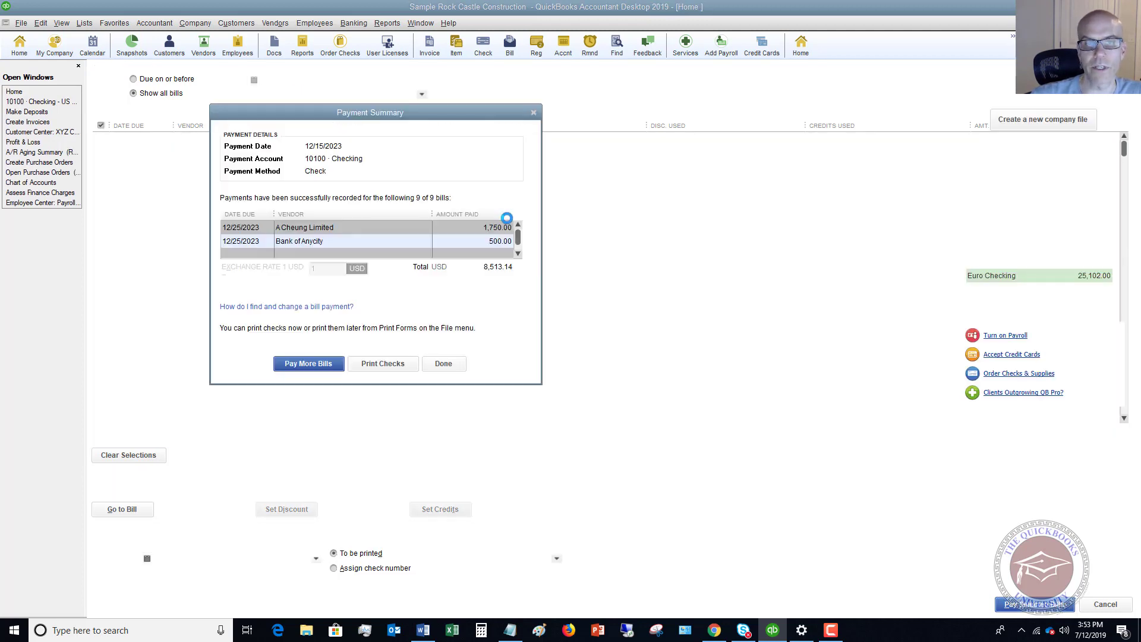
Choose Pay More Bills to review the remaining balances still owed.
click(313, 364)
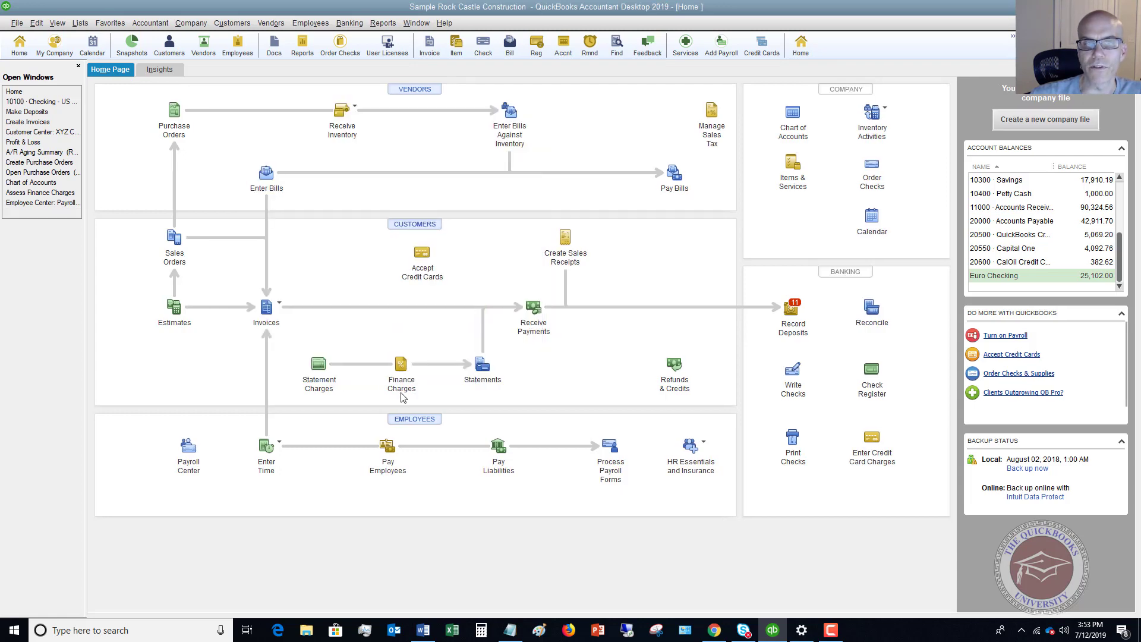